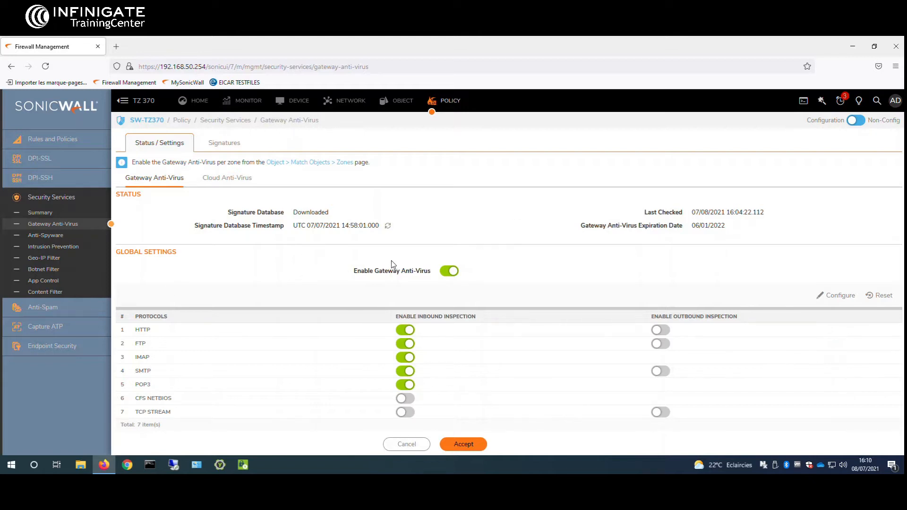
pyautogui.moveTo(355, 271)
pyautogui.mouseDown()
pyautogui.moveTo(416, 270)
pyautogui.moveTo(368, 270)
pyautogui.mouseUp()
pyautogui.click(413, 271)
pyautogui.click(369, 271)
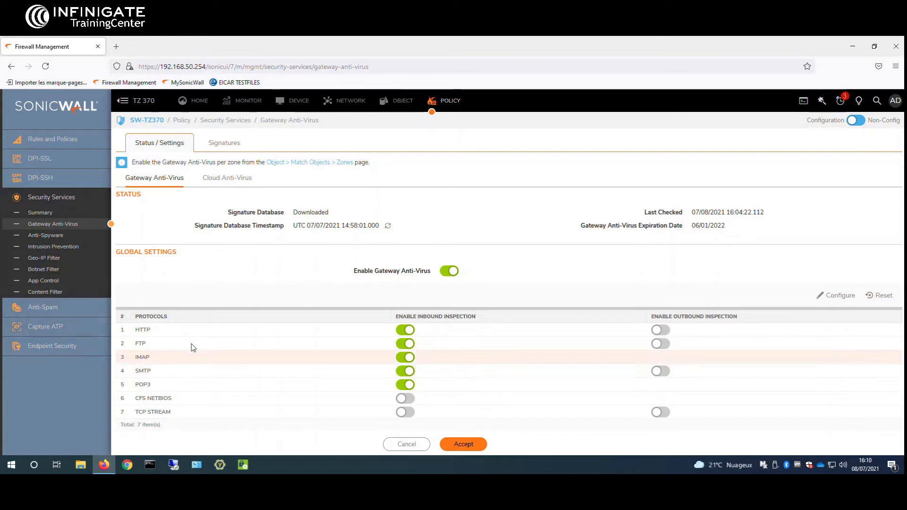
# - Enable Gateway Anti-Virus outbound inspection for HTTP, FTP, SMTP and TCP Stream, plus inbound inspection for TCP Stream and CFS NetBIOS, and apply the changes
pyautogui.moveTo(184, 329)
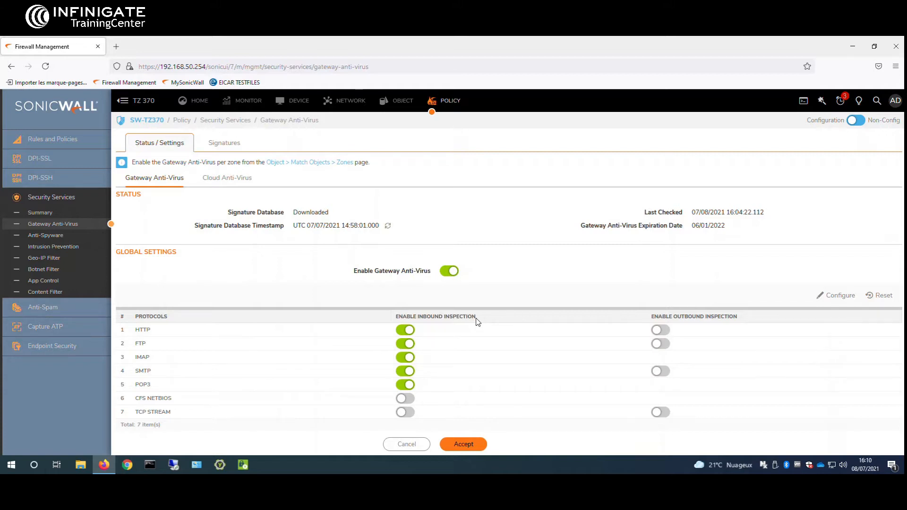
pyautogui.click(663, 331)
pyautogui.click(662, 343)
pyautogui.click(660, 371)
pyautogui.click(661, 412)
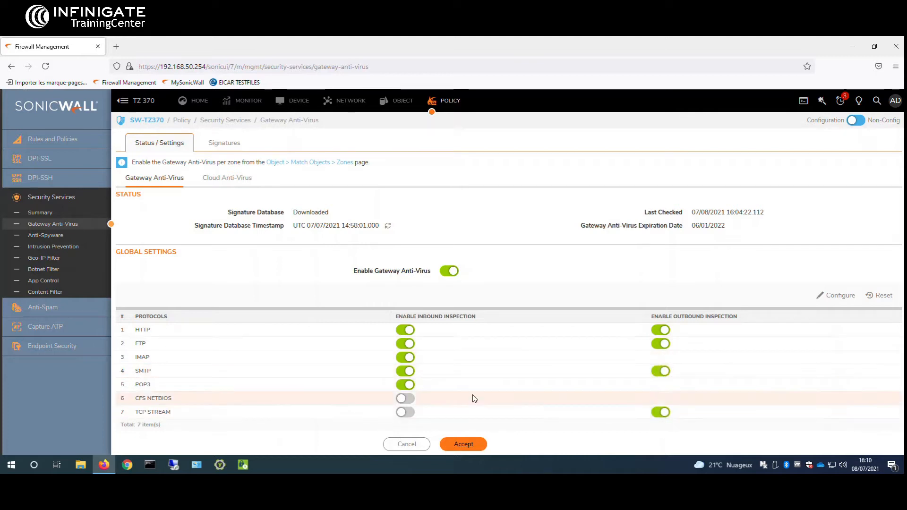
pyautogui.click(404, 414)
pyautogui.click(405, 399)
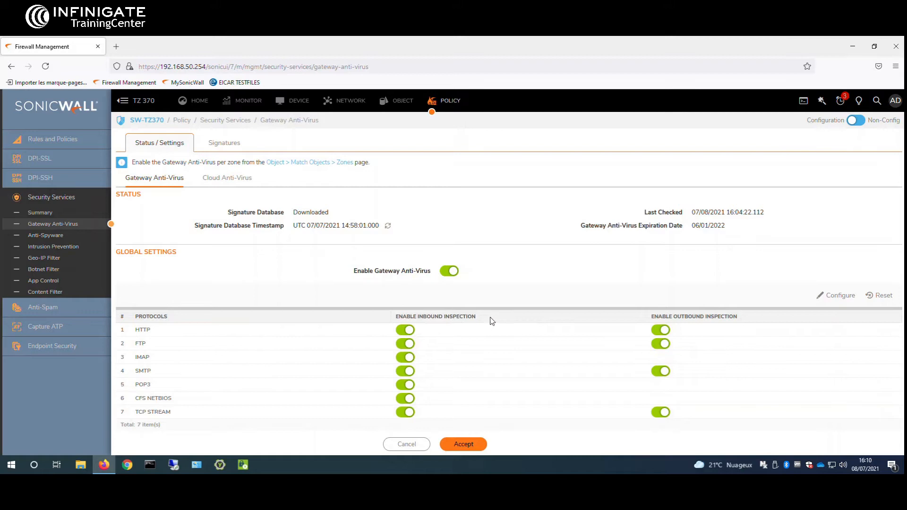
pyautogui.click(472, 446)
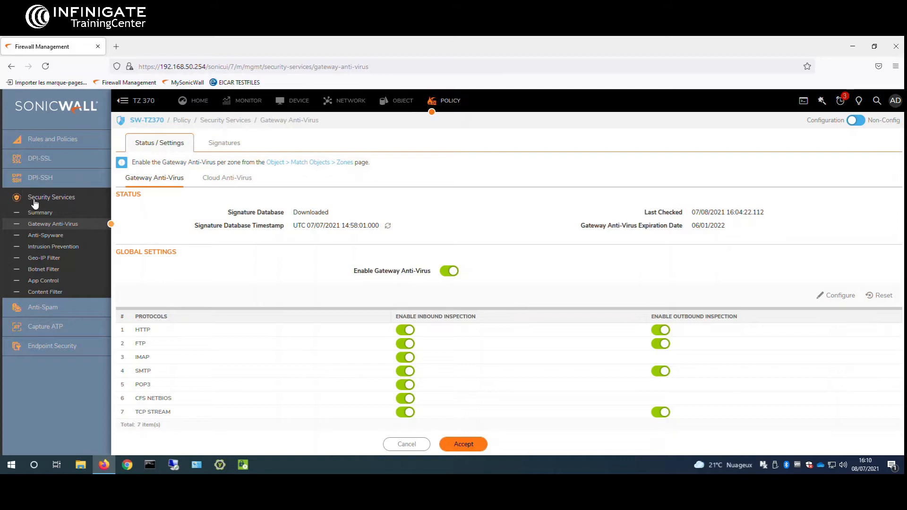
# - Enable IPS in the Intrusion Prevention global settings and apply the change
pyautogui.click(39, 248)
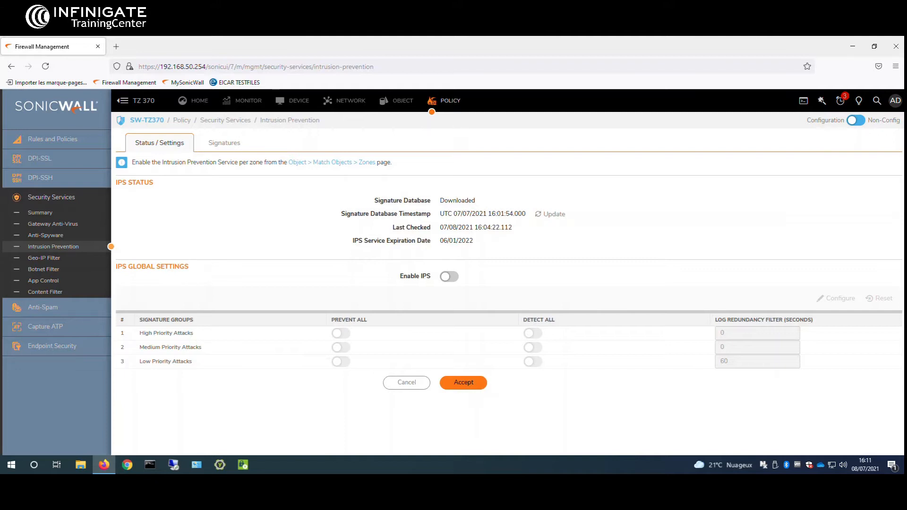
pyautogui.click(453, 277)
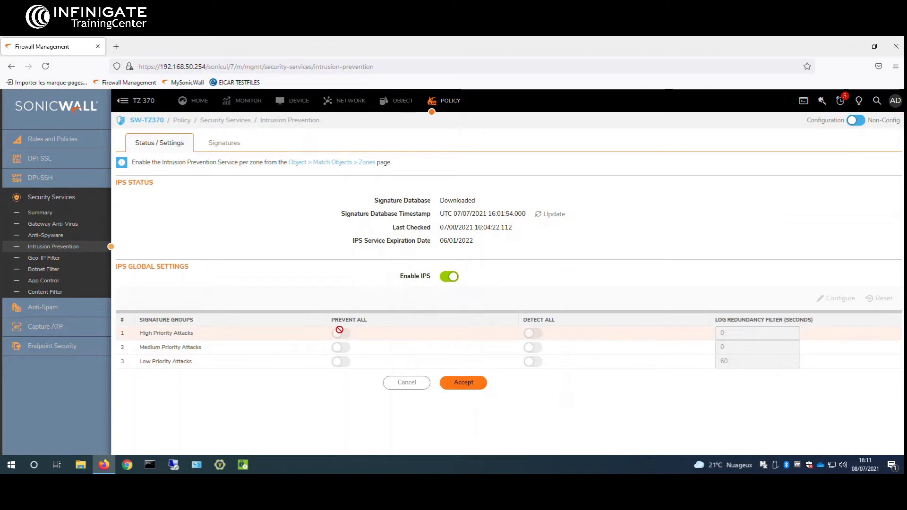
pyautogui.click(470, 383)
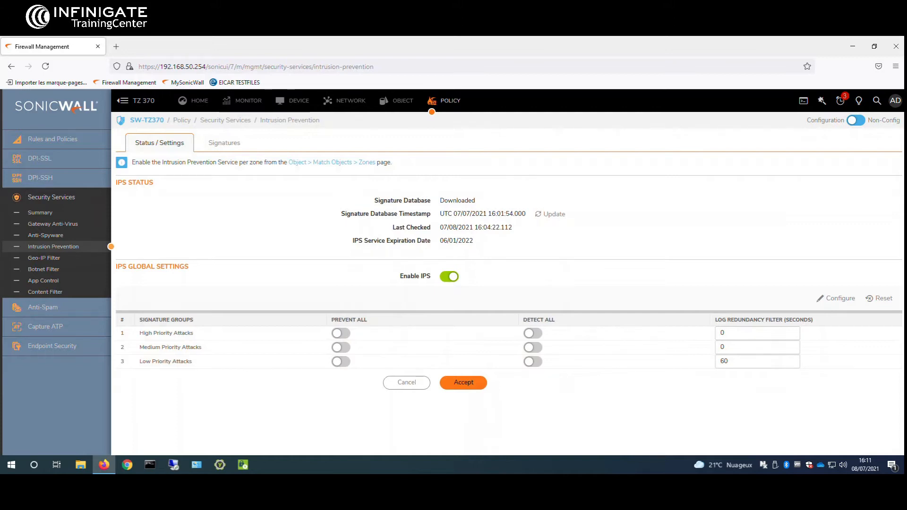
# - Set IPS to prevent and detect all high and medium priority attacks, detect all low priority attacks, and apply the settings
pyautogui.click(533, 333)
pyautogui.click(533, 347)
pyautogui.click(340, 347)
pyautogui.click(341, 333)
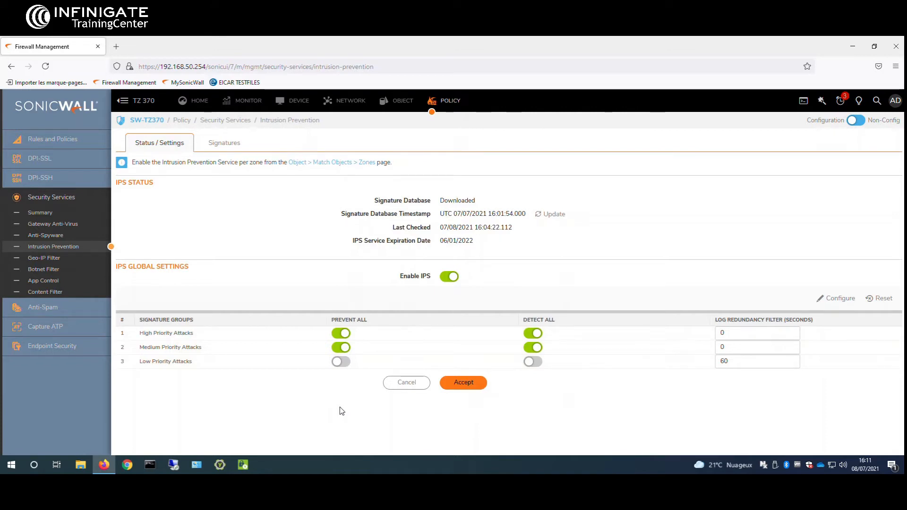
pyautogui.click(532, 362)
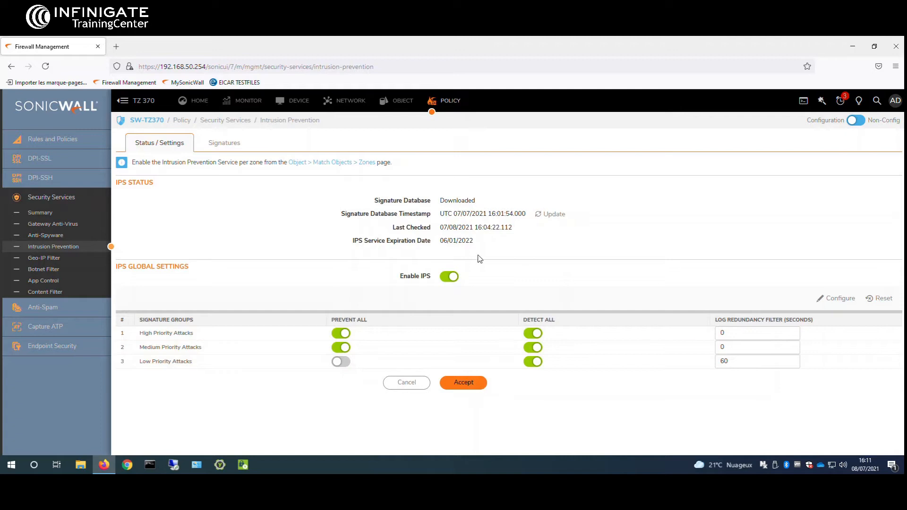
pyautogui.click(461, 382)
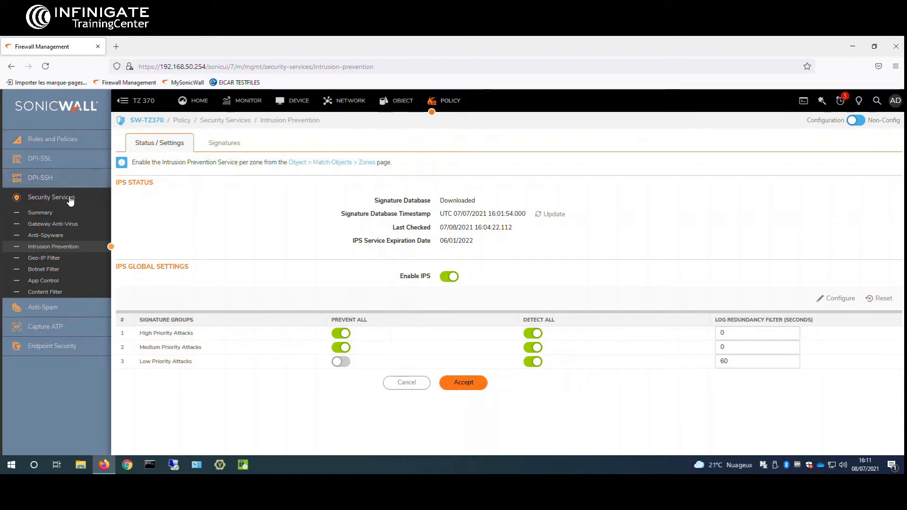
# - Enable Anti-Spyware in its global settings and apply the change
pyautogui.click(52, 234)
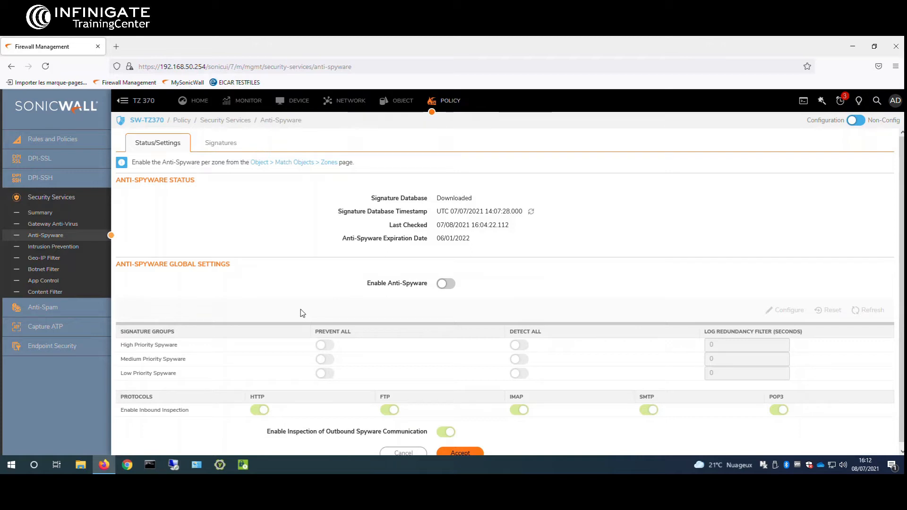
pyautogui.click(451, 289)
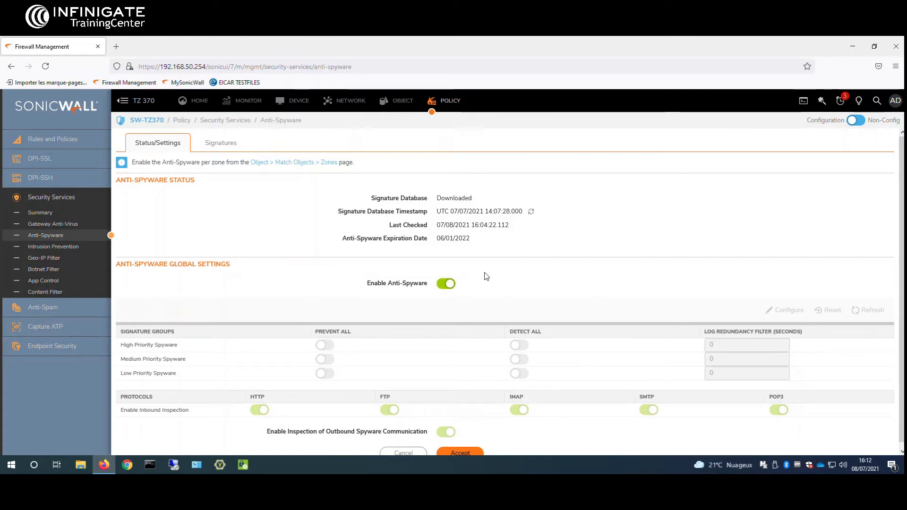
pyautogui.click(461, 452)
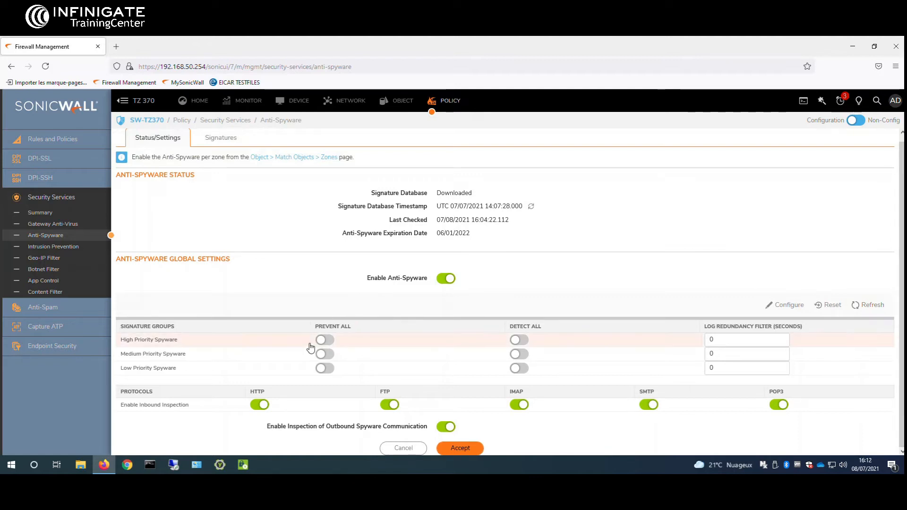
# - Set Anti-Spyware to prevent and detect all high and medium priority spyware, and apply the settings
pyautogui.click(325, 340)
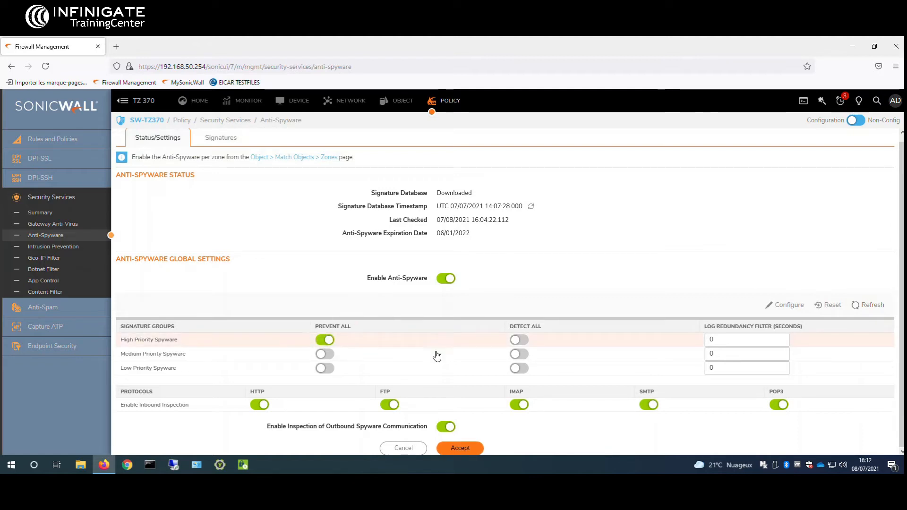
pyautogui.click(529, 345)
pyautogui.click(520, 354)
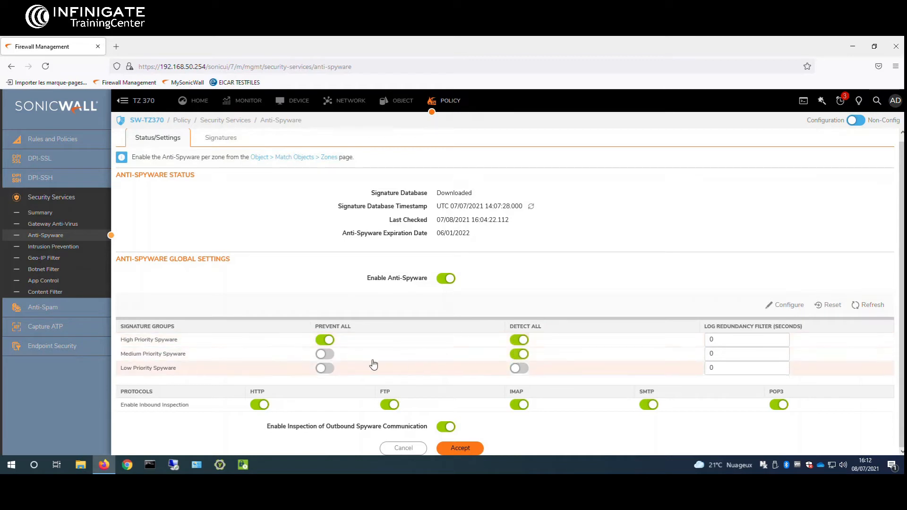
pyautogui.moveTo(121, 342); pyautogui.dragTo(181, 345)
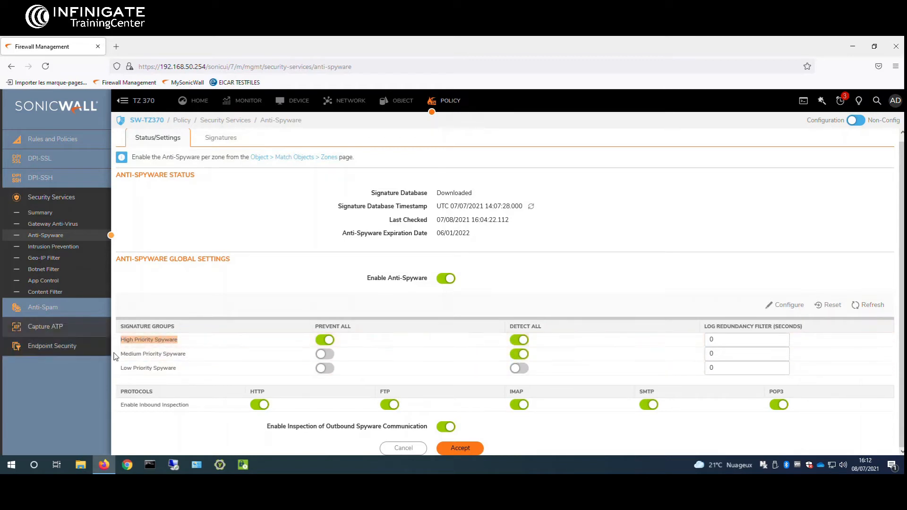
pyautogui.click(325, 354)
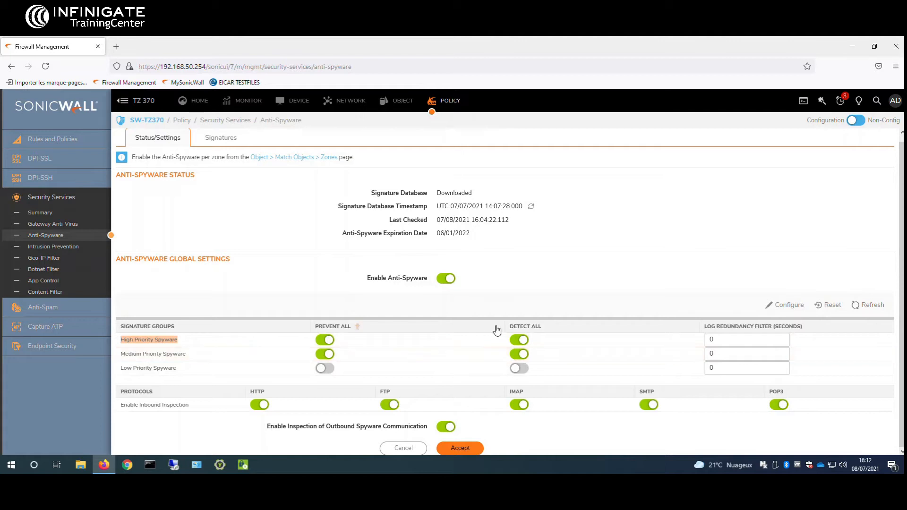
pyautogui.click(461, 446)
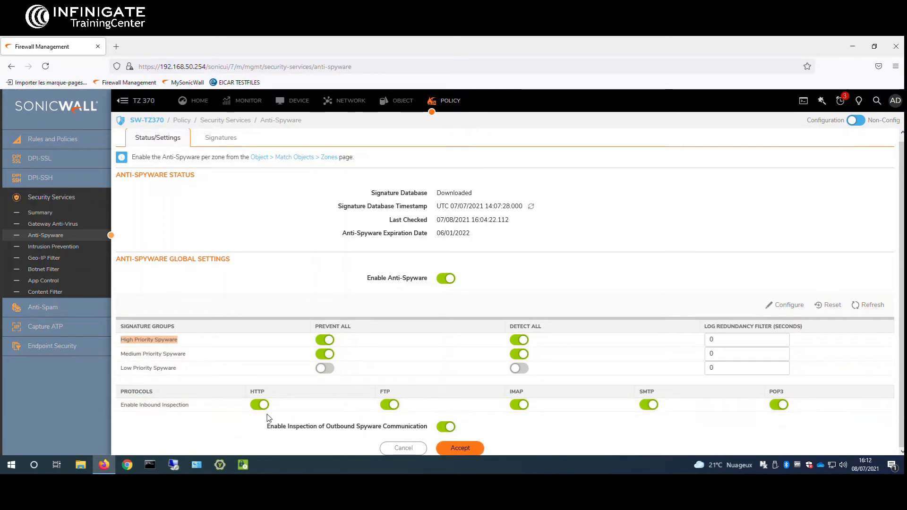
pyautogui.click(471, 450)
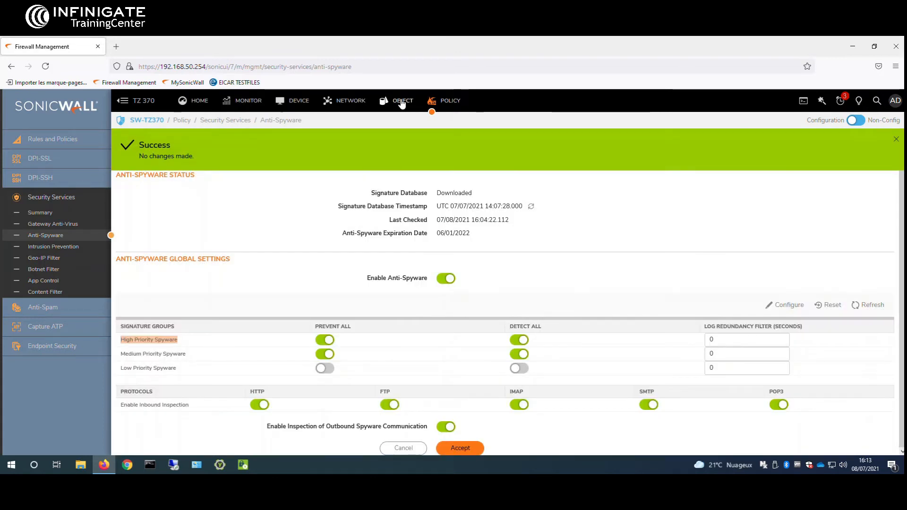
# - Review which security services are enabled in the LAN zone's general settings and save the zone
pyautogui.click(402, 101)
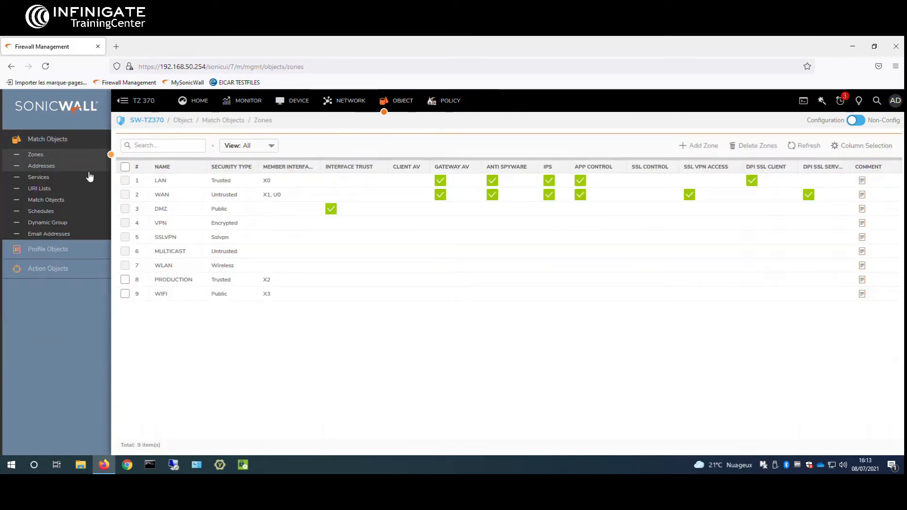
pyautogui.click(172, 180)
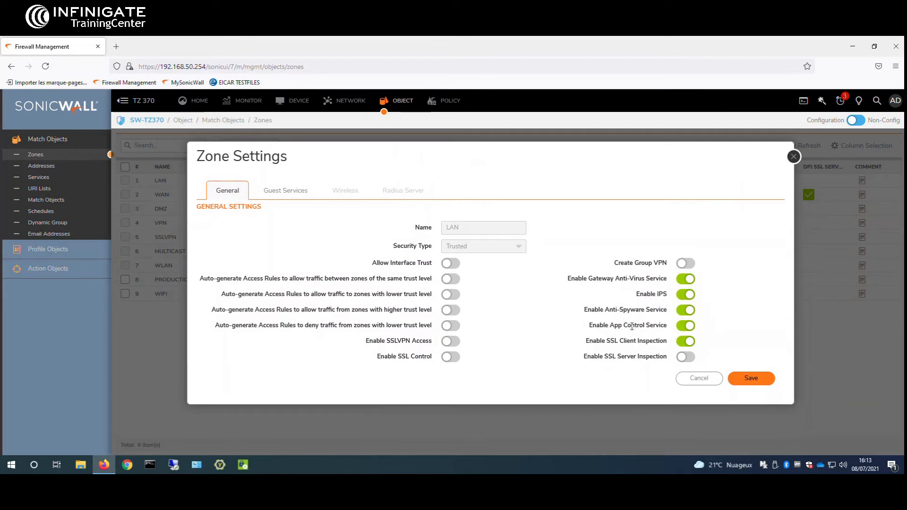
pyautogui.moveTo(478, 160)
pyautogui.mouseDown()
pyautogui.moveTo(482, 192)
pyautogui.moveTo(494, 152)
pyautogui.moveTo(480, 154)
pyautogui.mouseUp()
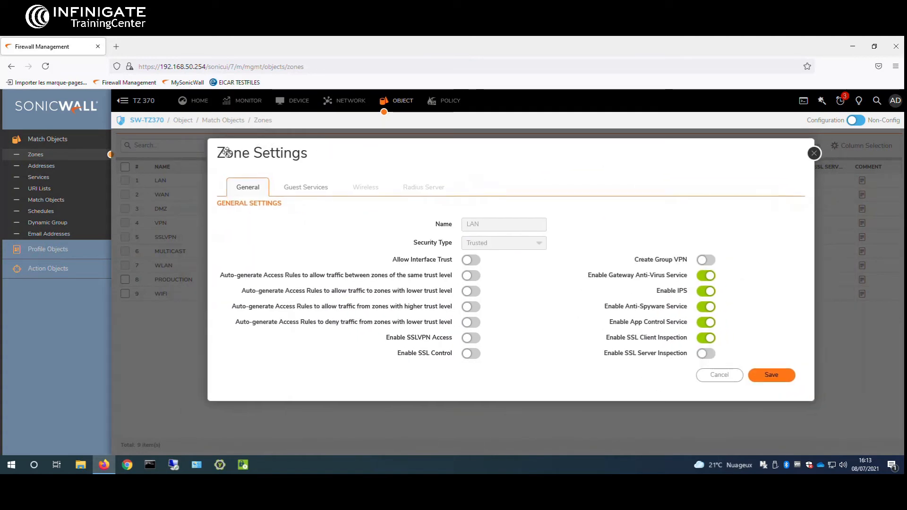
pyautogui.moveTo(354, 148); pyautogui.dragTo(340, 148)
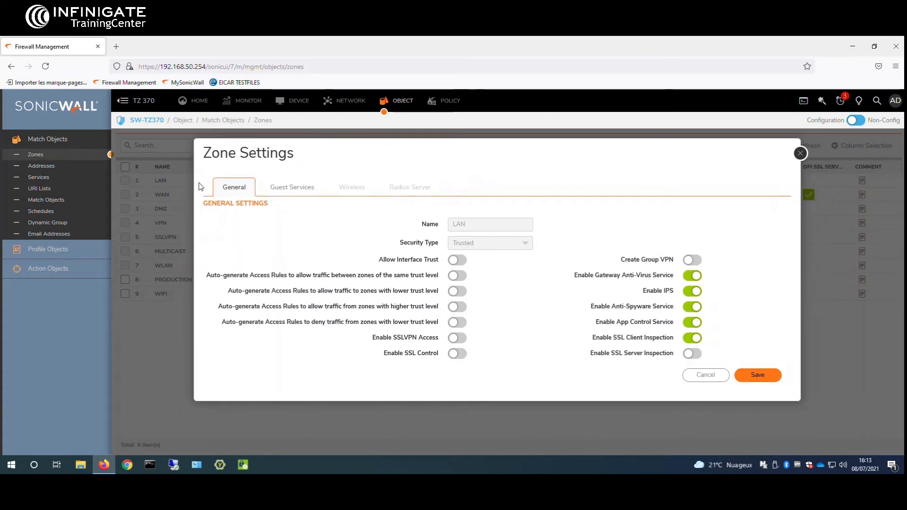
pyautogui.click(769, 377)
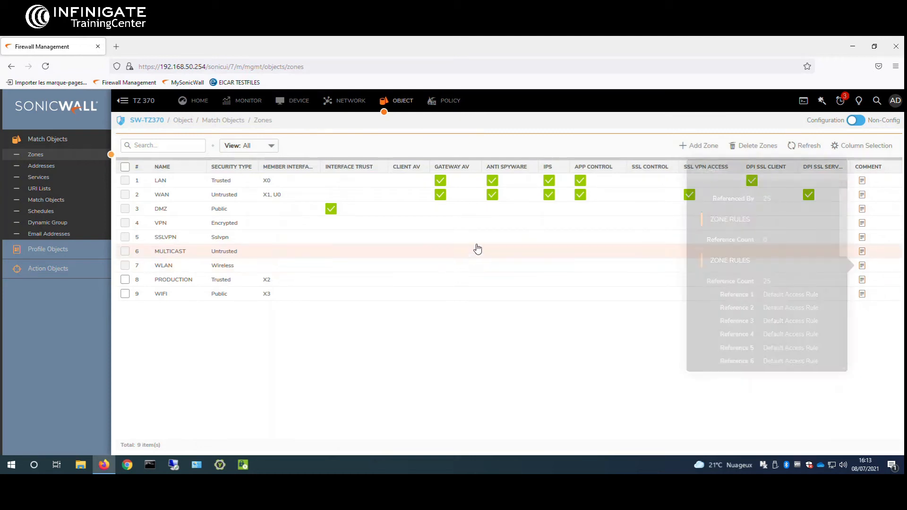
# - Enable Capture ATP in its basic settings and apply the change
pyautogui.click(448, 109)
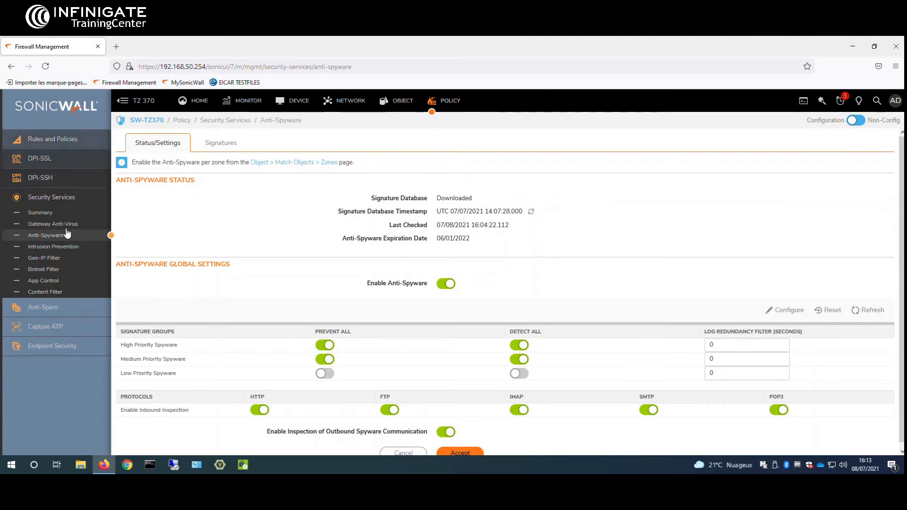
pyautogui.click(94, 327)
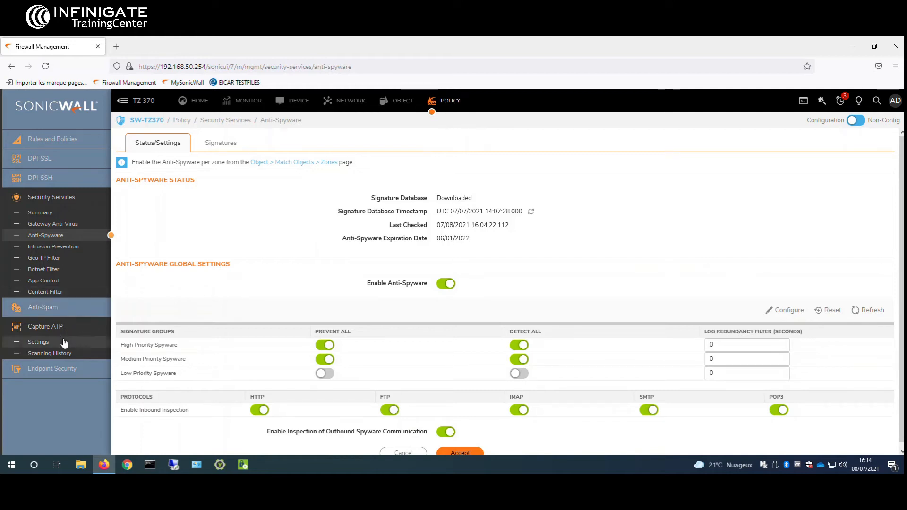
pyautogui.click(39, 342)
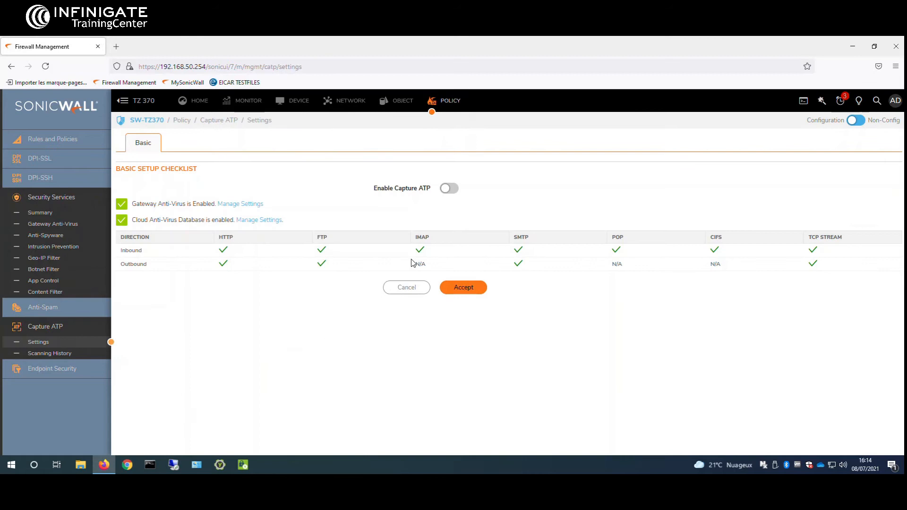
pyautogui.click(451, 189)
pyautogui.moveTo(366, 185); pyautogui.dragTo(409, 190)
pyautogui.click(414, 191)
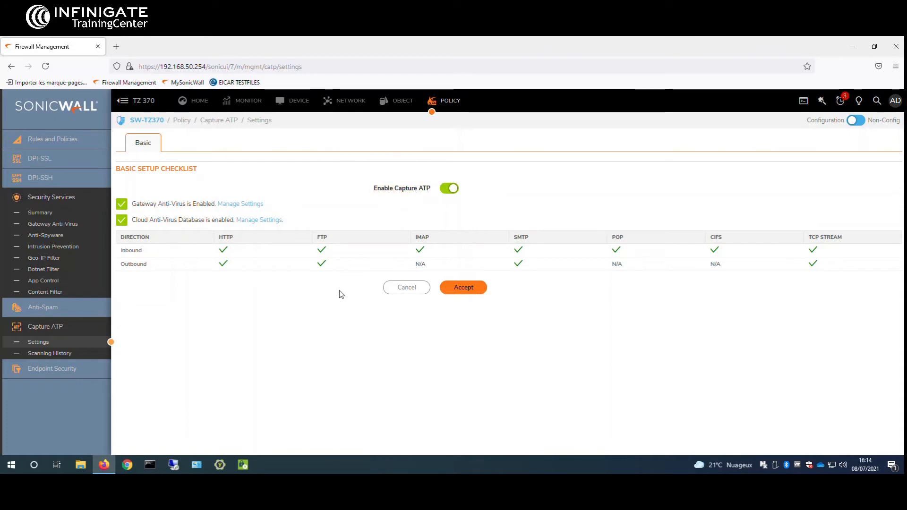
pyautogui.click(471, 289)
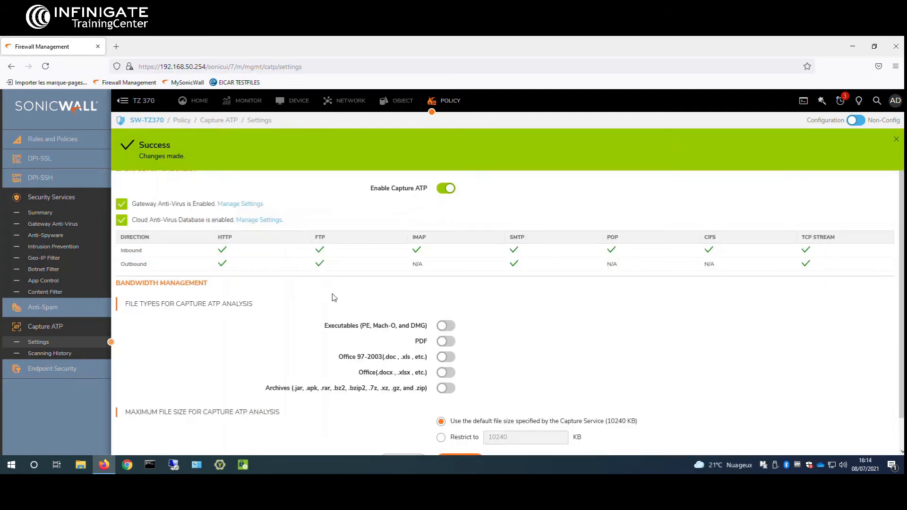
# - Enable Capture ATP analysis for executables, PDF, Office 97-2003, Office and archive files, and apply the settings
pyautogui.scroll(-2, 331, 296)
pyautogui.moveTo(144, 272); pyautogui.dragTo(221, 274)
pyautogui.click(254, 277)
pyautogui.click(241, 282)
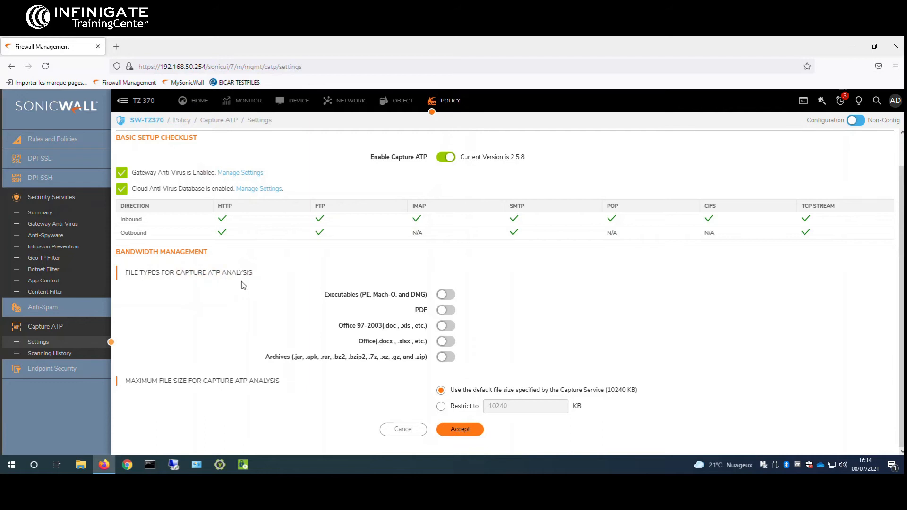
pyautogui.click(452, 295)
pyautogui.click(452, 310)
pyautogui.click(448, 326)
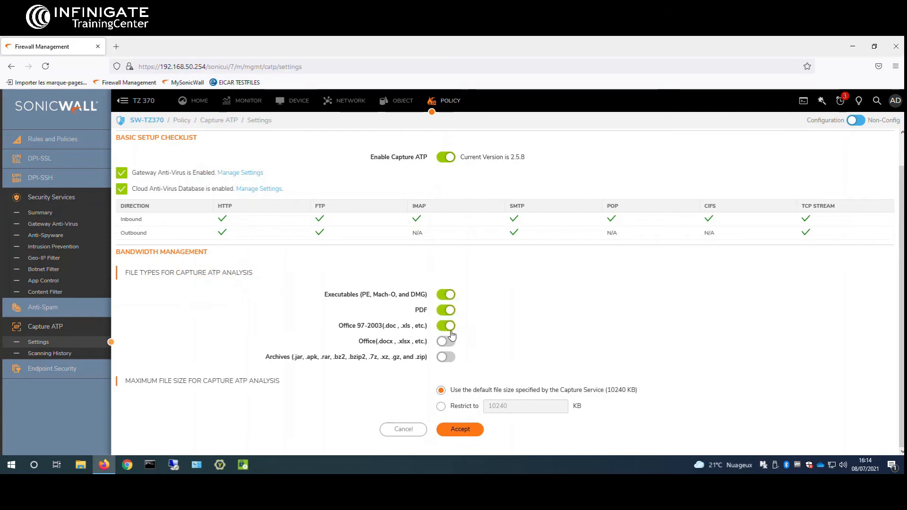
pyautogui.click(451, 343)
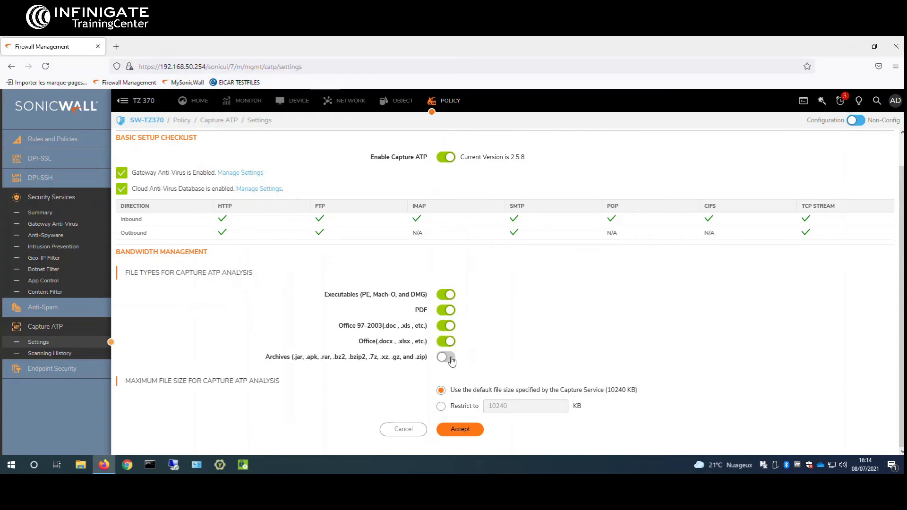
pyautogui.click(452, 360)
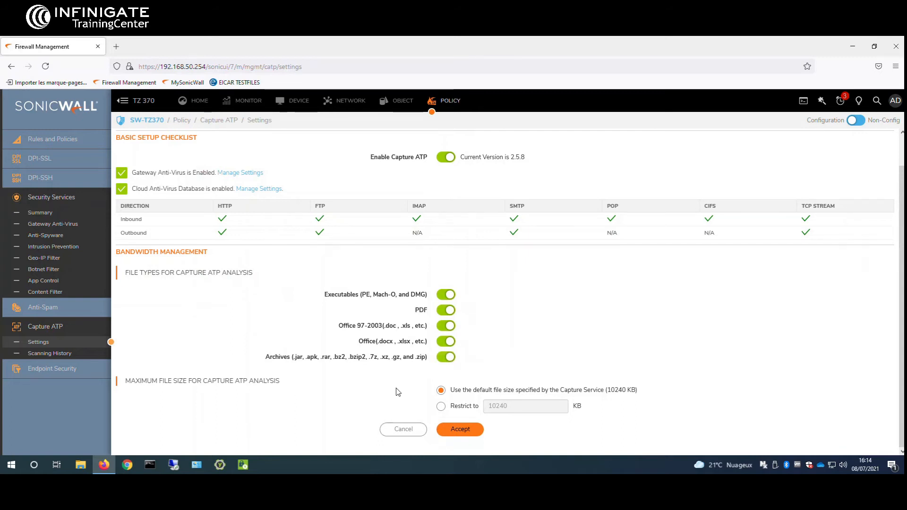
pyautogui.click(458, 431)
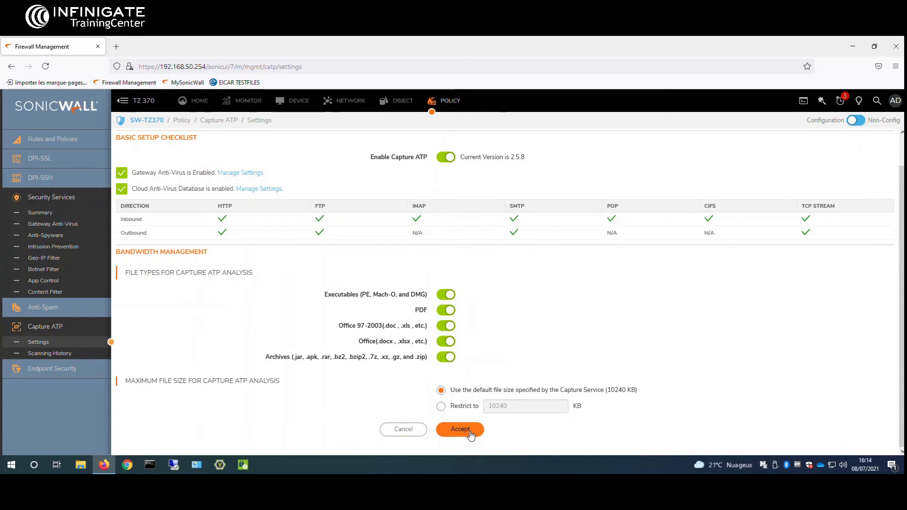
# - Apply the Capture ATP basic settings with the default maximum file size specified by the Capture Service
pyautogui.click(460, 429)
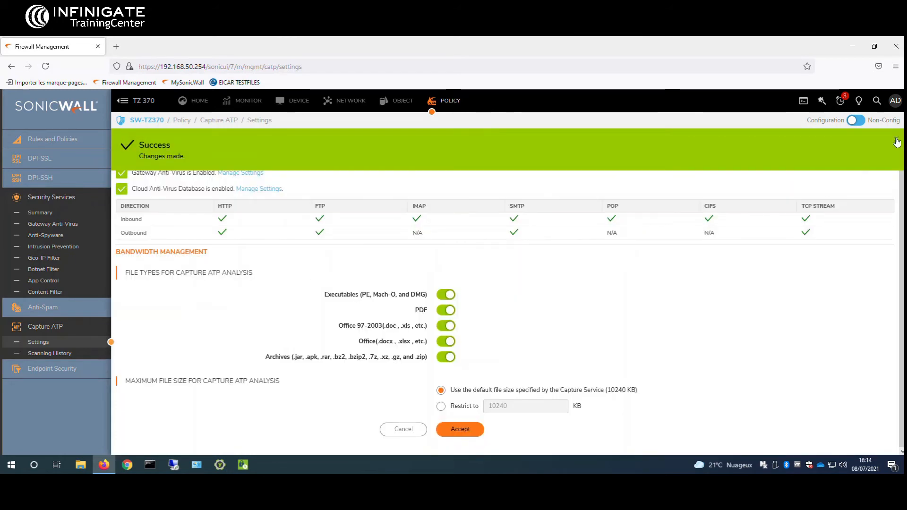
pyautogui.click(896, 140)
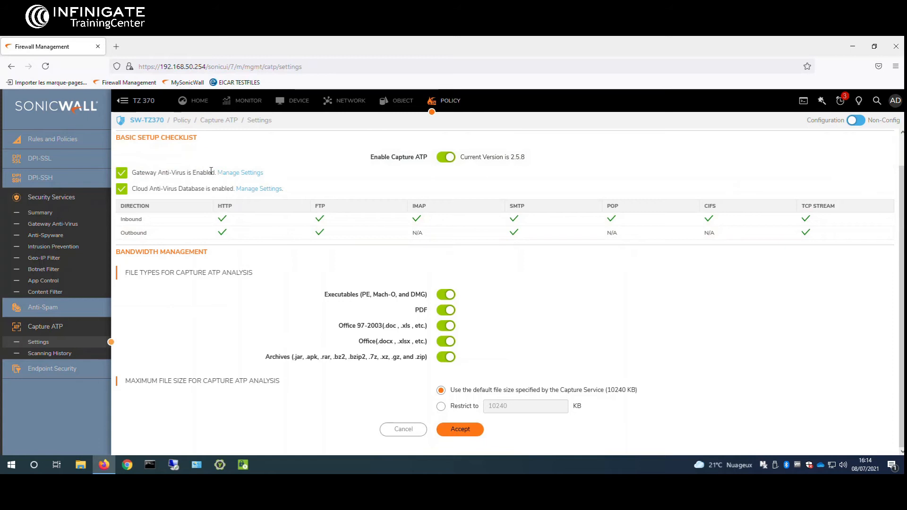
# - Set Capture ATP's custom blocking behavior to block file downloads until a verdict is returned, and apply the advanced settings
pyautogui.scroll(1, 268, 350)
pyautogui.click(182, 146)
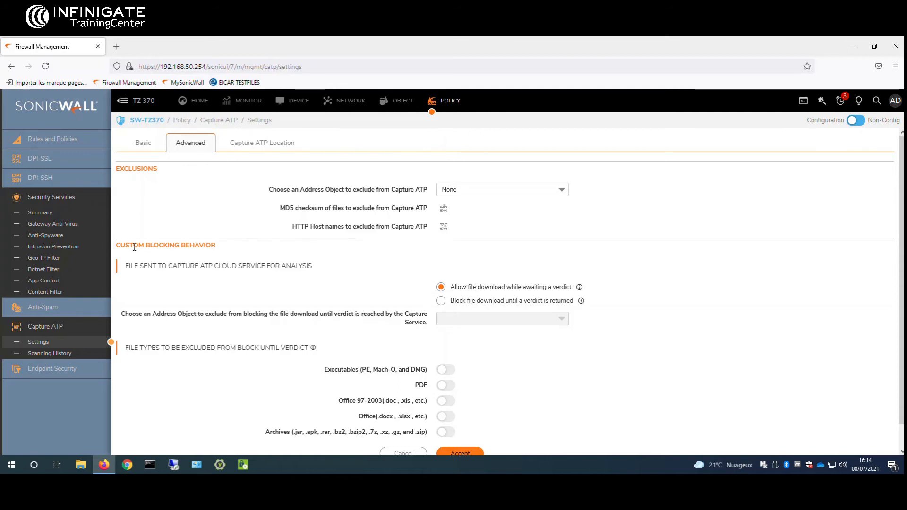
pyautogui.moveTo(137, 249); pyautogui.dragTo(216, 247)
pyautogui.click(176, 261)
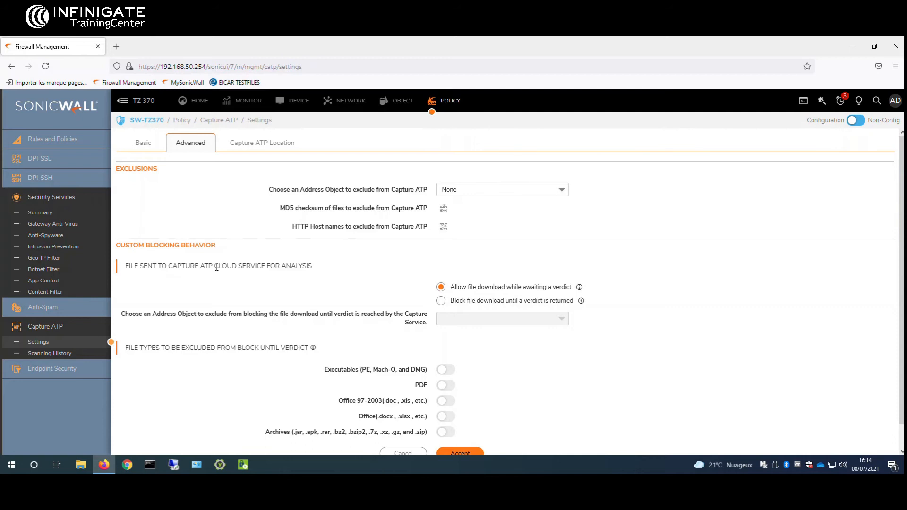
pyautogui.moveTo(306, 266); pyautogui.dragTo(325, 273)
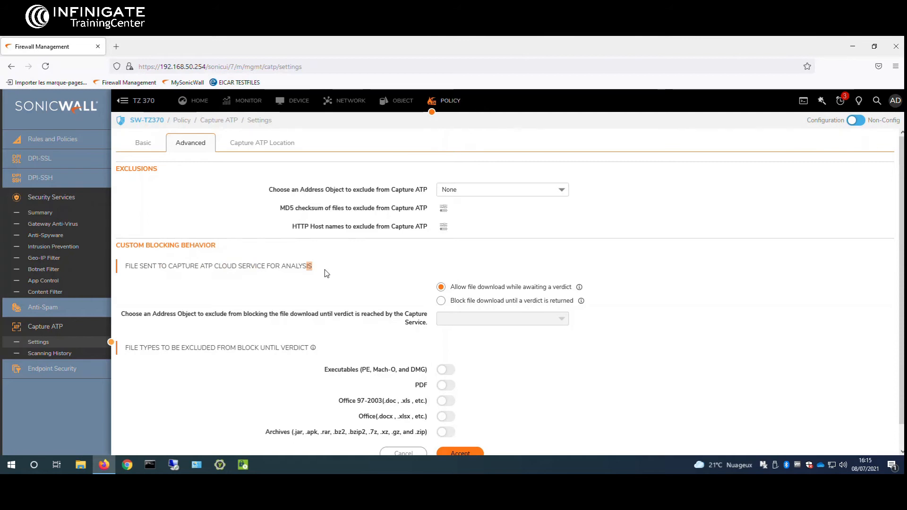
pyautogui.moveTo(467, 286); pyautogui.dragTo(549, 294)
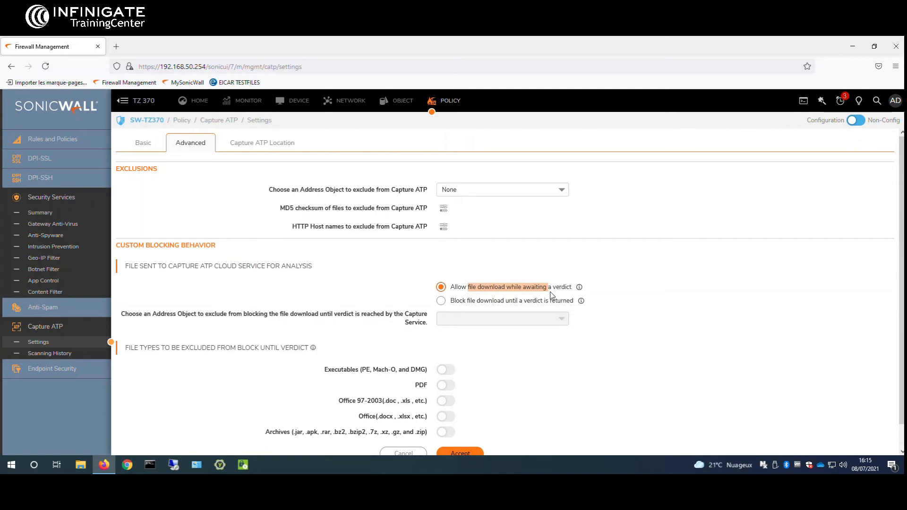
pyautogui.click(469, 300)
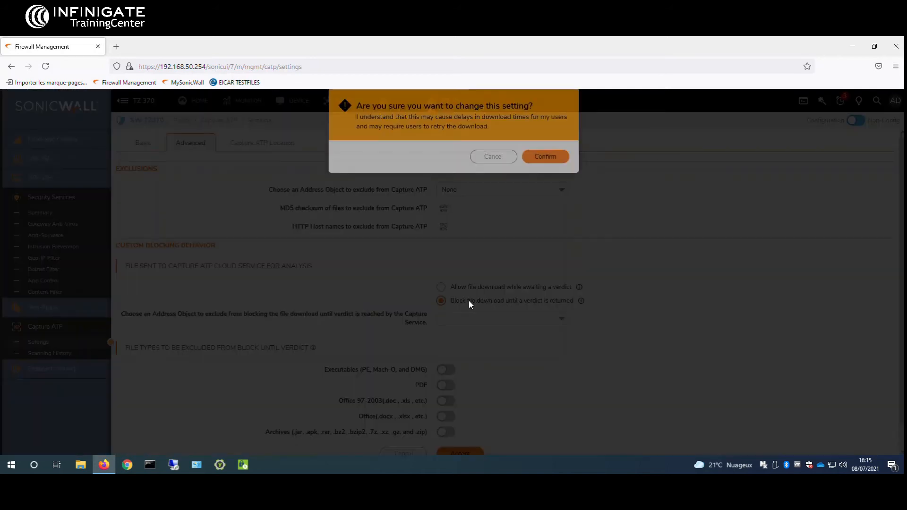
pyautogui.click(545, 156)
pyautogui.scroll(-1, 499, 300)
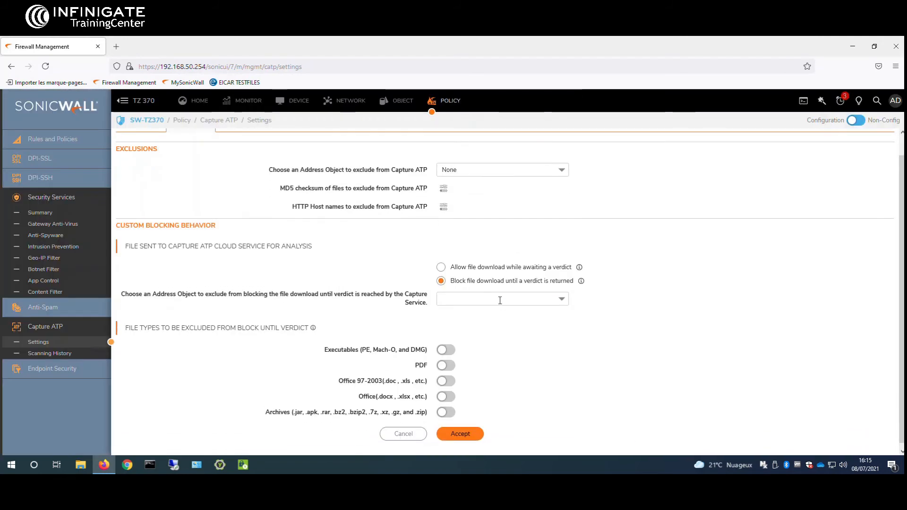
pyautogui.click(473, 430)
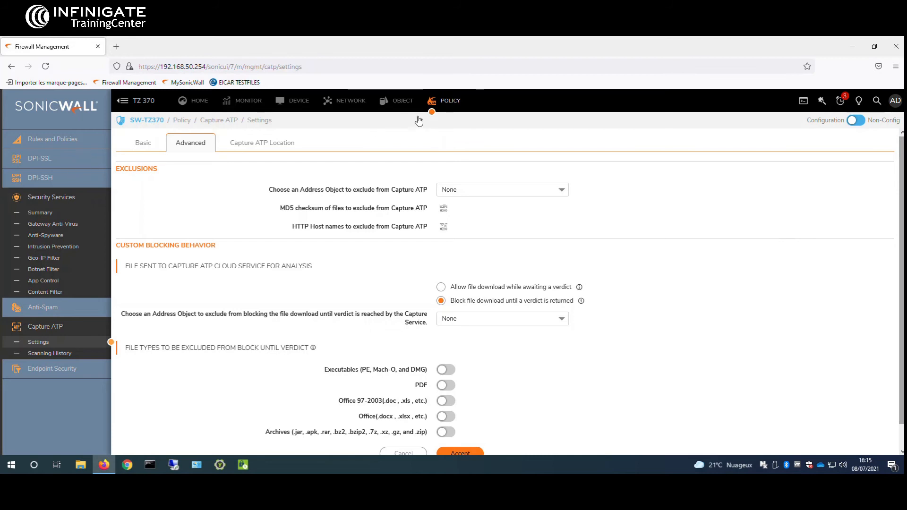
# - Enable Geo-IP Filter blocking of connections to and from the selected countries for all connections, and apply the settings
pyautogui.click(54, 261)
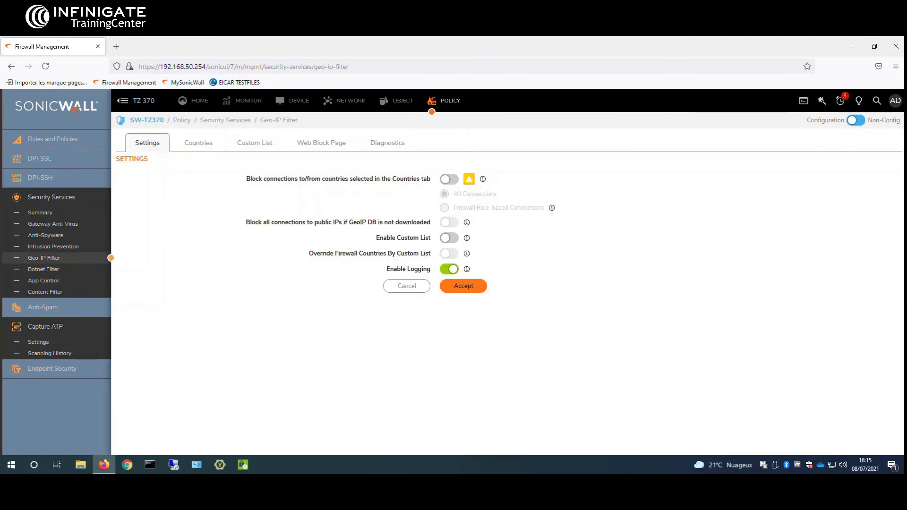
pyautogui.moveTo(249, 179); pyautogui.dragTo(413, 178)
pyautogui.click(329, 181)
pyautogui.click(420, 179)
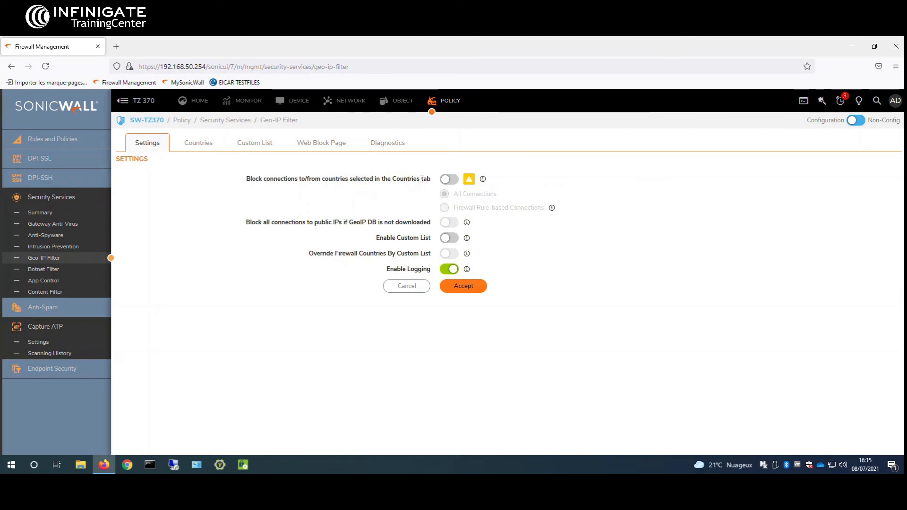
pyautogui.click(449, 180)
pyautogui.click(469, 286)
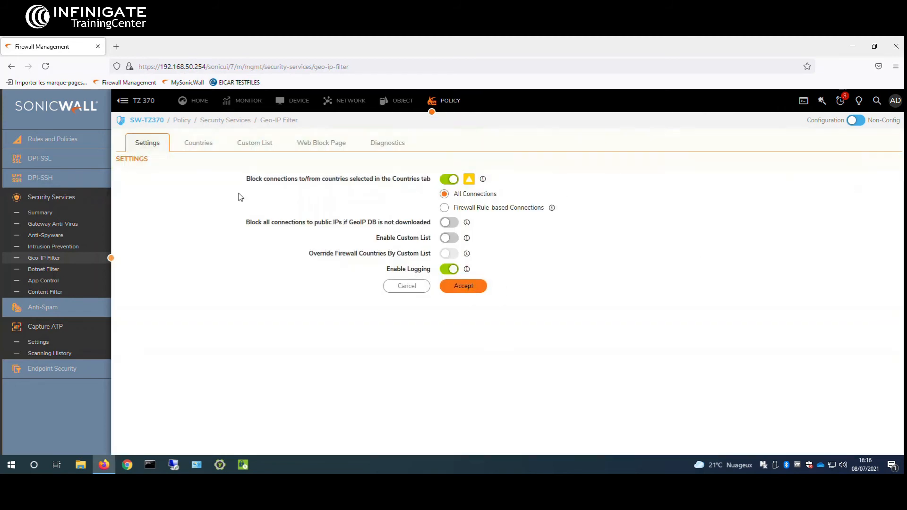
# - Add China to the Geo-IP Filter's blocked countries and apply the change
pyautogui.click(200, 144)
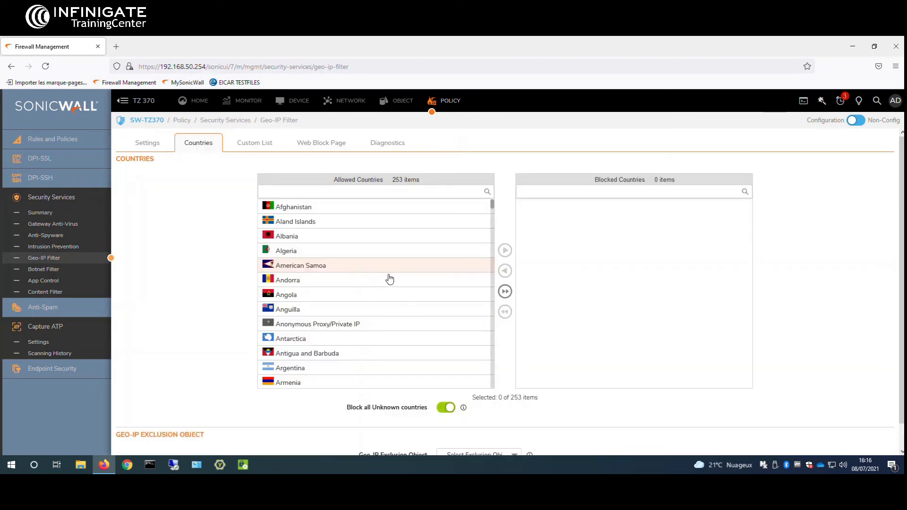
pyautogui.click(368, 193)
pyautogui.write('china')
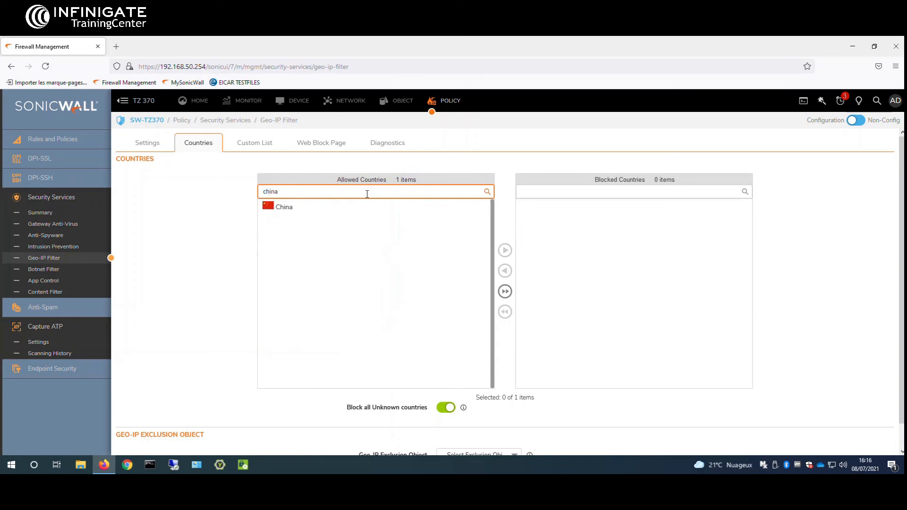
pyautogui.click(383, 210)
pyautogui.click(505, 250)
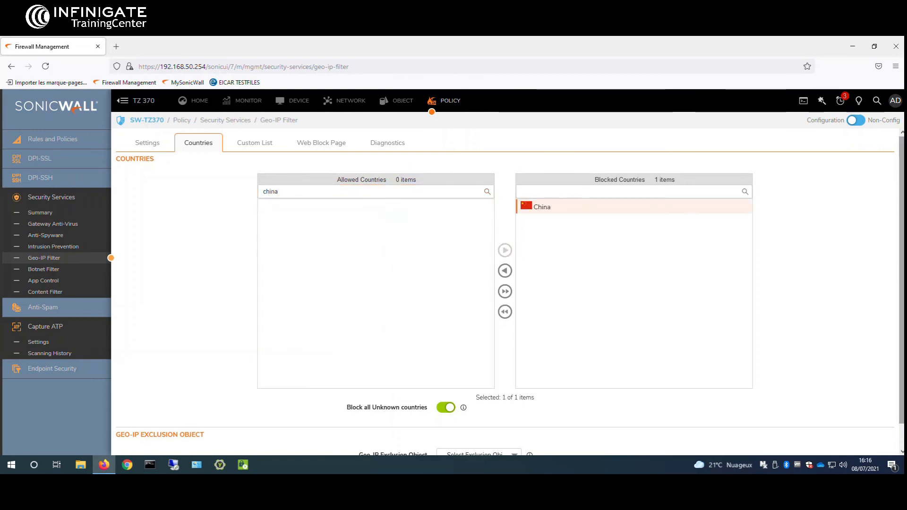
pyautogui.scroll(-1, 317, 400)
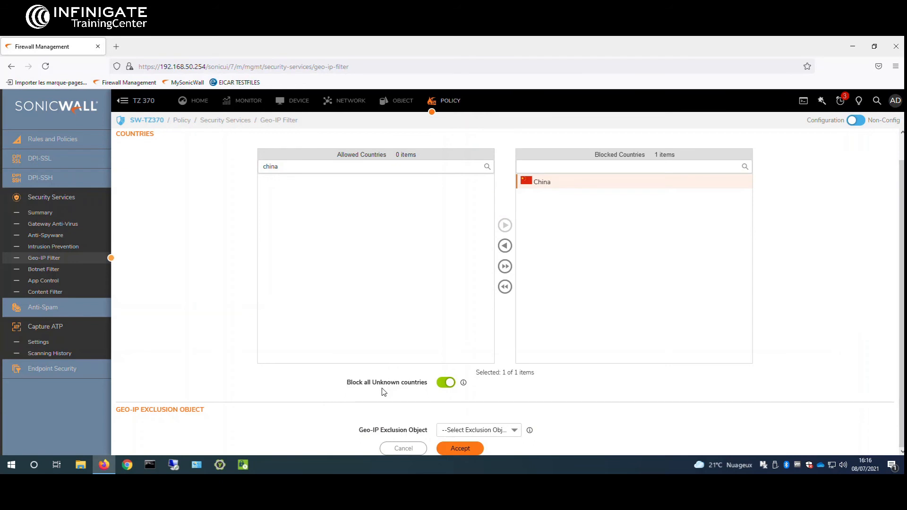
pyautogui.click(474, 449)
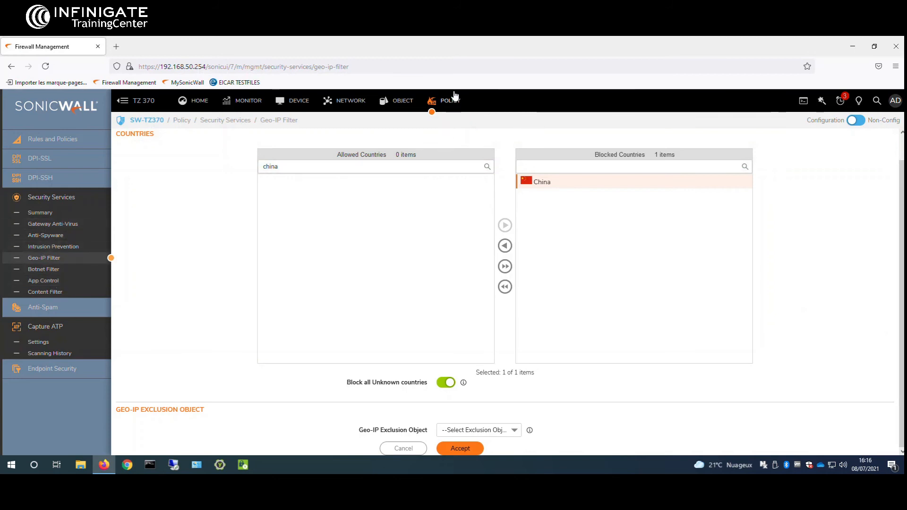
# - Enable Botnet Filter blocking of connections to and from botnet command and control servers for all connections, and apply the settings
pyautogui.click(67, 268)
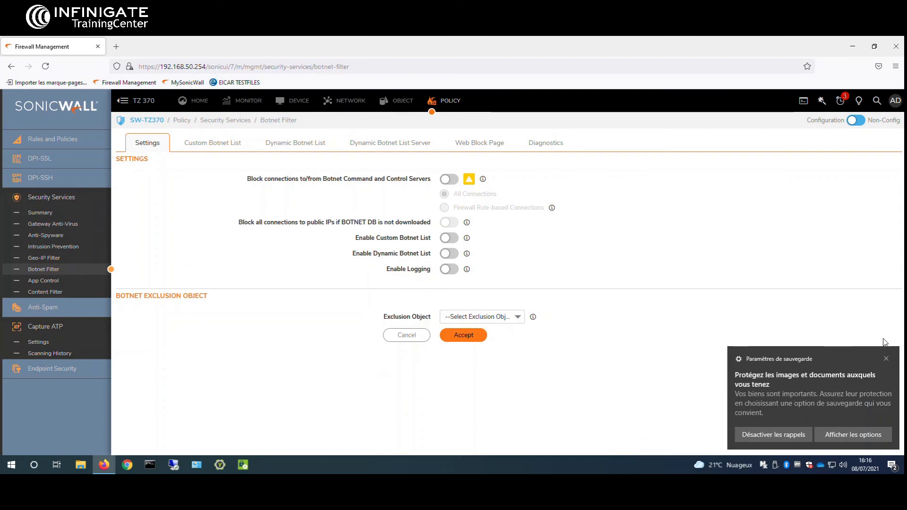
pyautogui.click(886, 359)
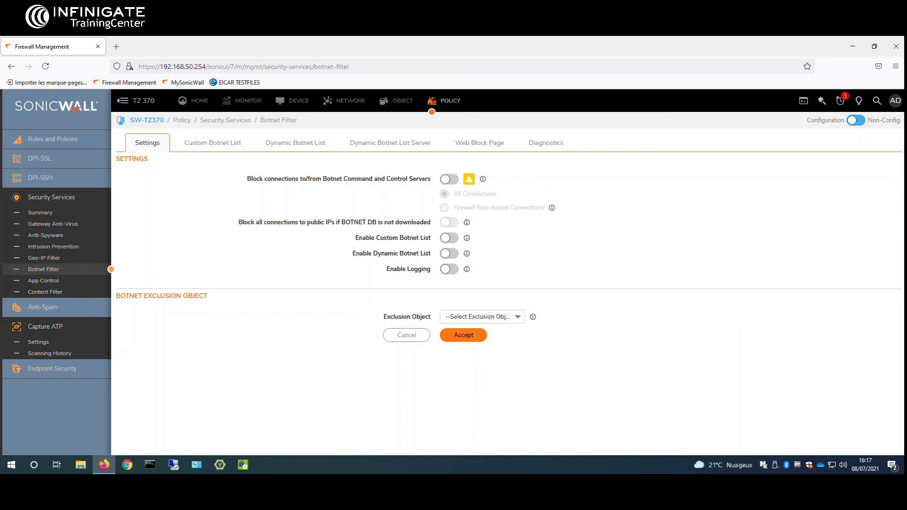
pyautogui.moveTo(247, 178); pyautogui.dragTo(396, 179)
pyautogui.click(366, 179)
pyautogui.click(399, 180)
pyautogui.click(446, 179)
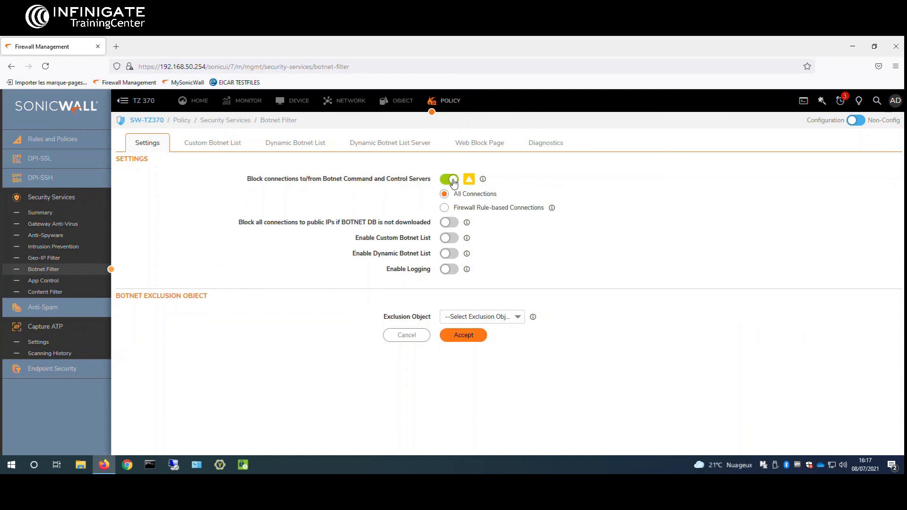
pyautogui.click(463, 335)
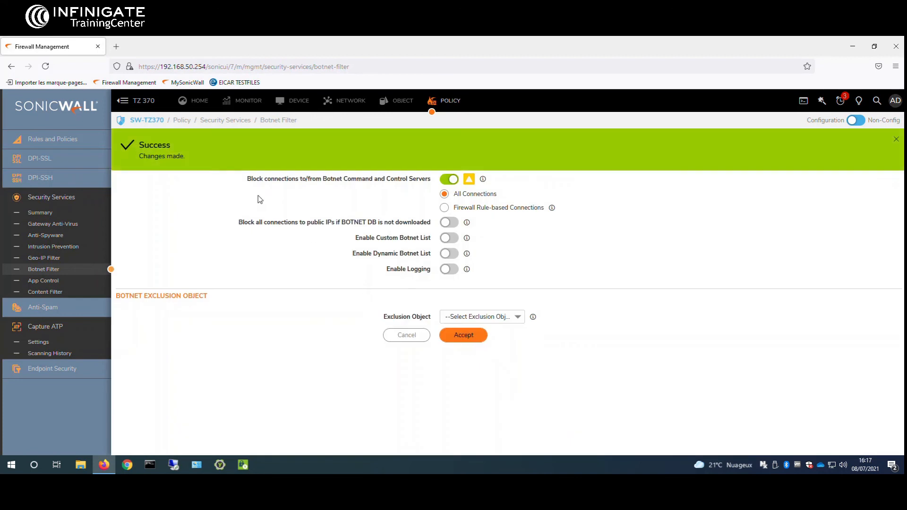
pyautogui.click(897, 140)
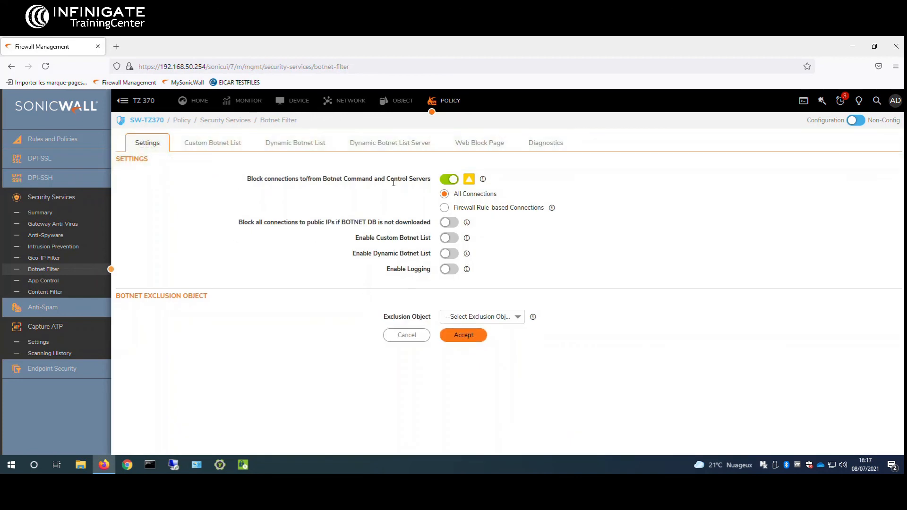
# - Download the botnet server IPs from the configured server into the Dynamic Botnet List
pyautogui.click(304, 143)
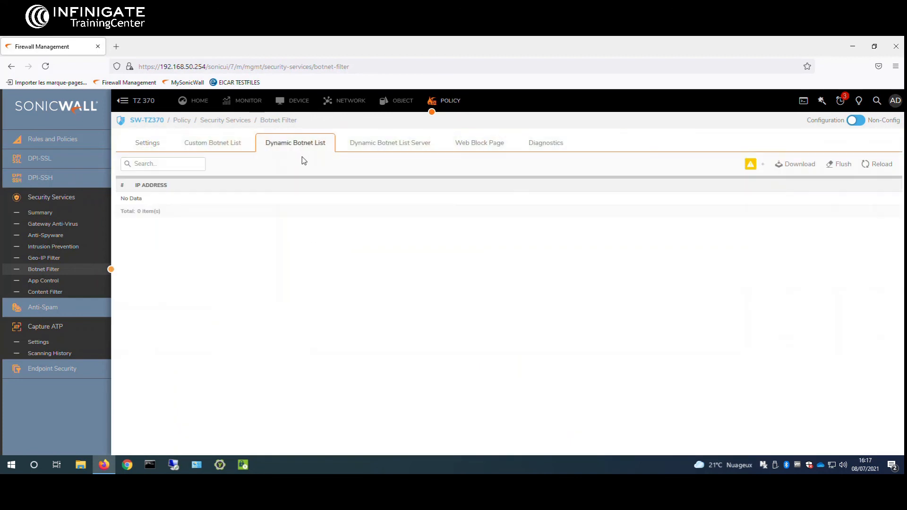
pyautogui.click(795, 165)
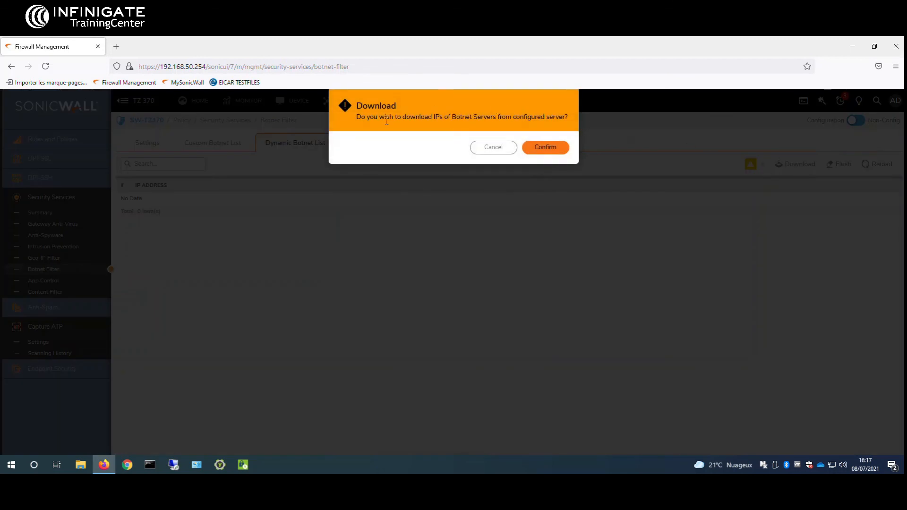
pyautogui.click(547, 147)
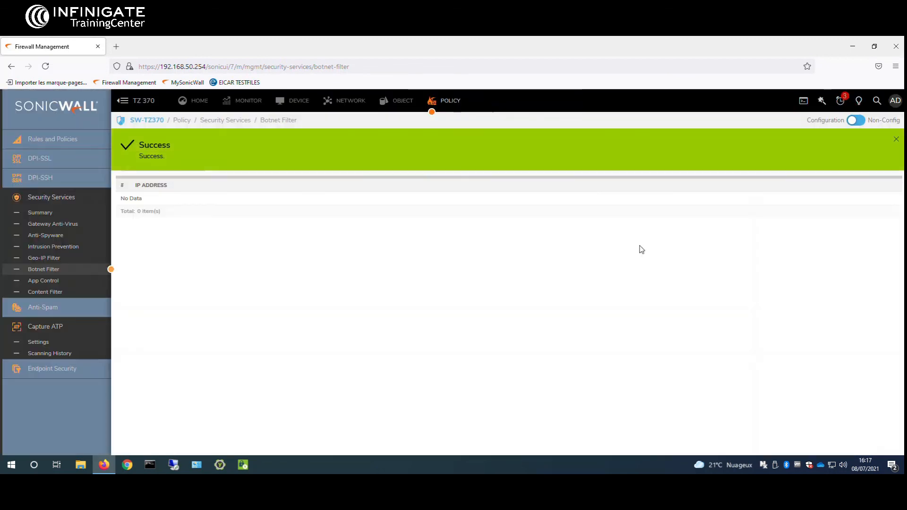